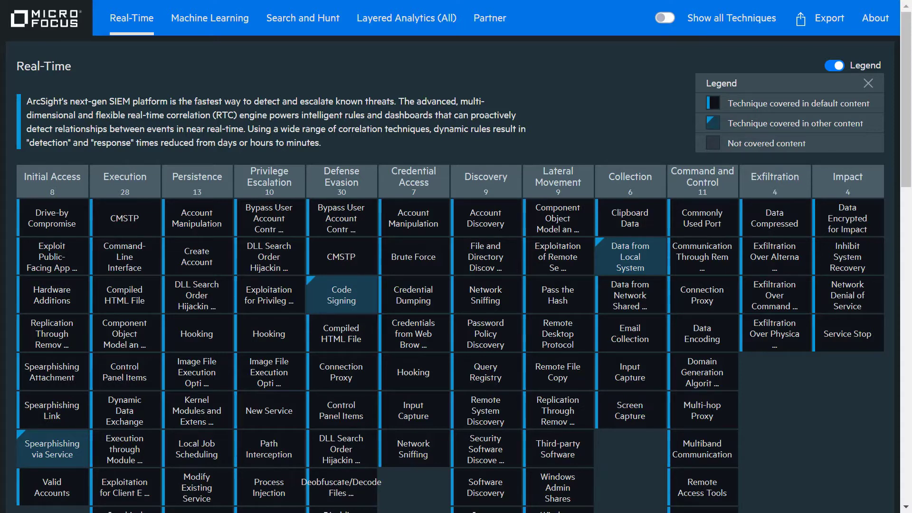
# View the information for the Valid Accounts technique under Initial Access and open its T1078 reference on the MITRE ATT&CK site
pyautogui.click(43, 494)
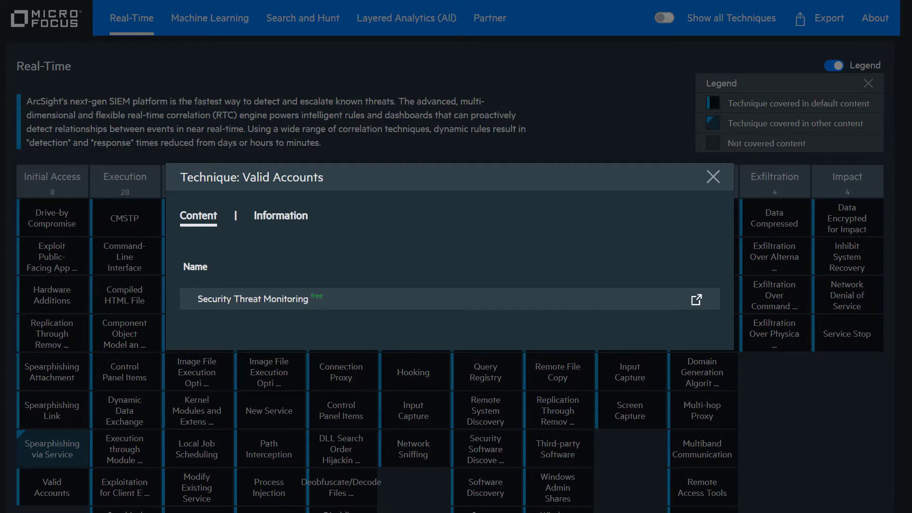
pyautogui.click(285, 217)
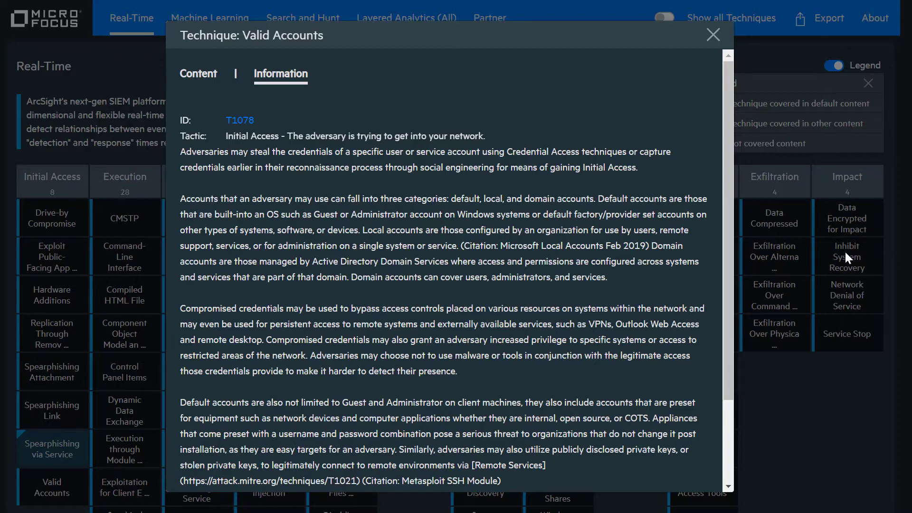
pyautogui.click(247, 124)
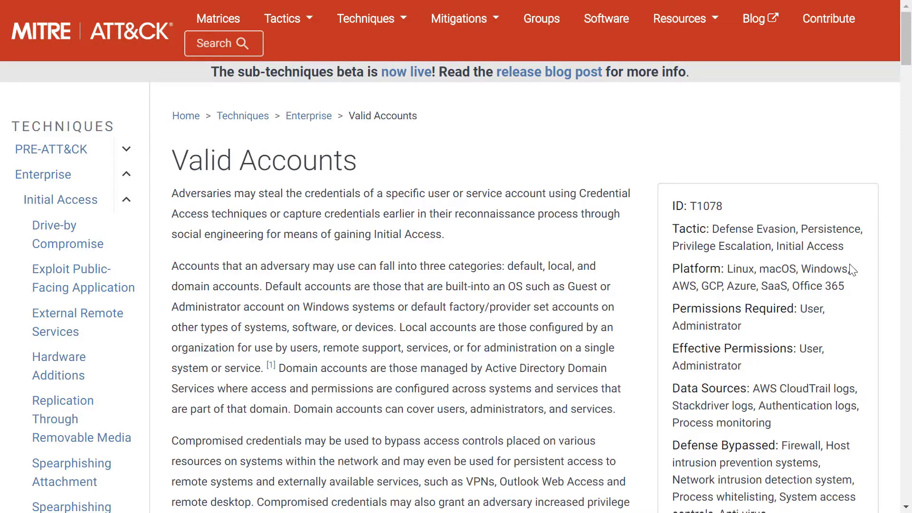
# Examine the Valid Accounts page's ID, tactic, platform and data source details, then its procedure examples and the remaining sections
pyautogui.doubleClick(680, 207)
pyautogui.doubleClick(680, 232)
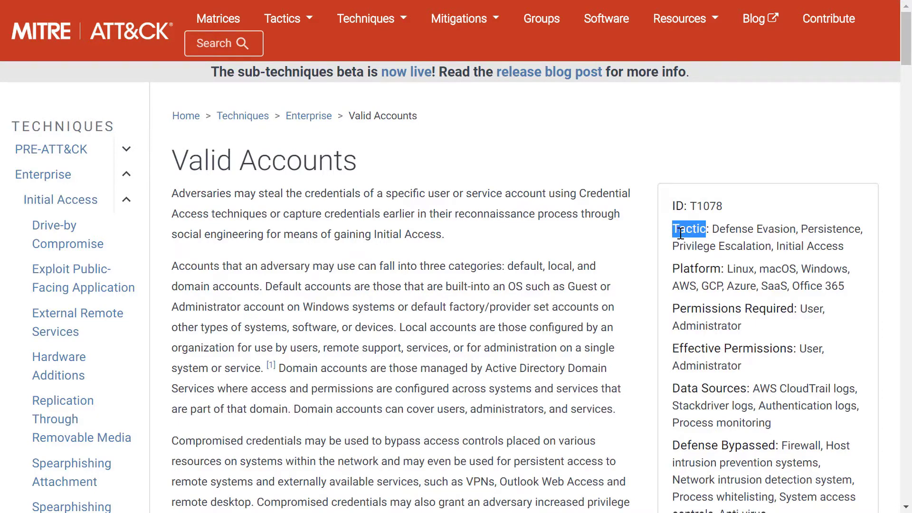
pyautogui.doubleClick(688, 269)
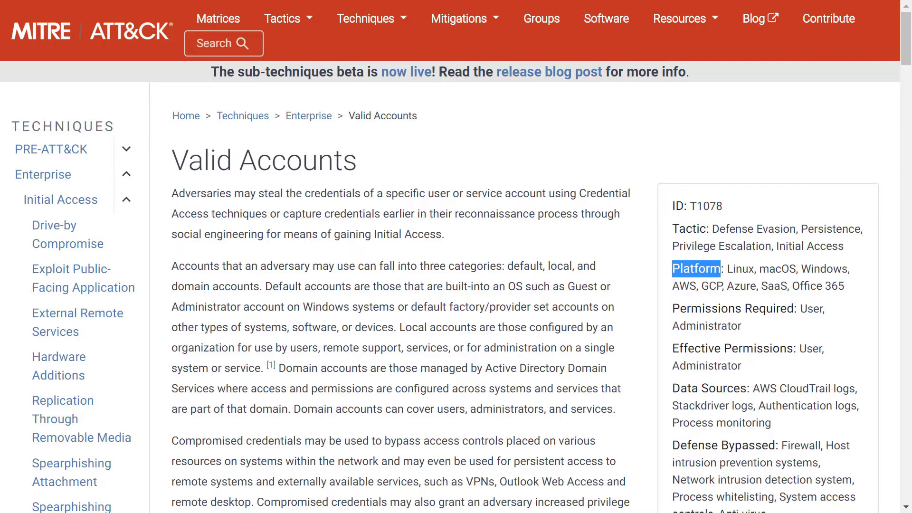
pyautogui.moveTo(672, 388); pyautogui.dragTo(747, 389)
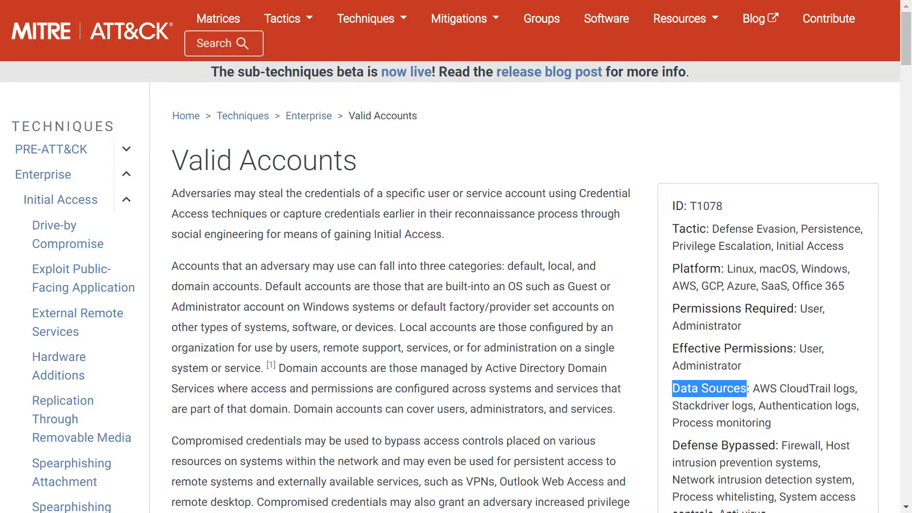
pyautogui.moveTo(904, 58); pyautogui.dragTo(901, 135)
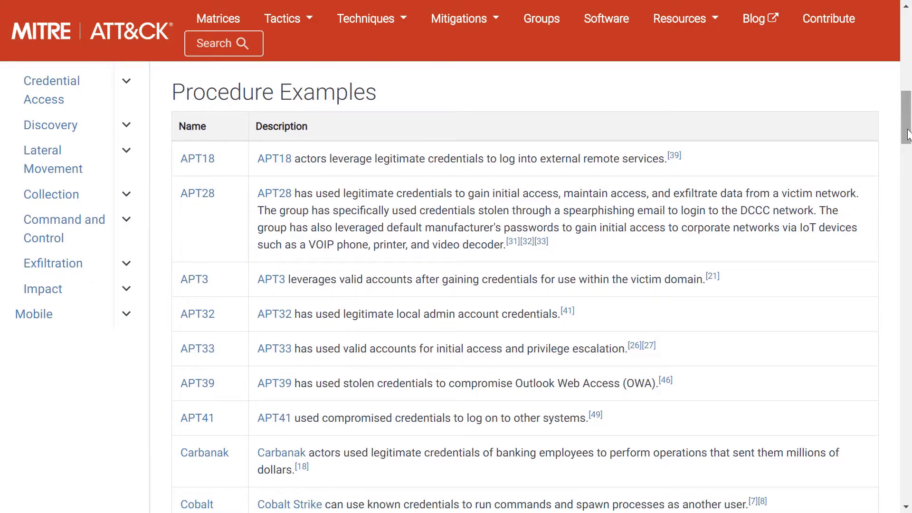
pyautogui.moveTo(908, 135); pyautogui.dragTo(906, 397)
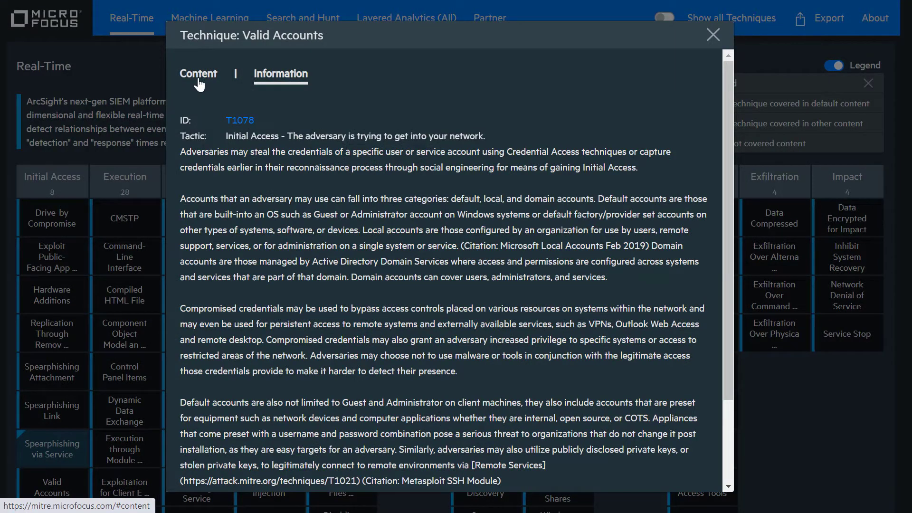
# Return to the content listed for Valid Accounts, open the Security Threat Monitoring package link, and close the technique details
pyautogui.click(198, 81)
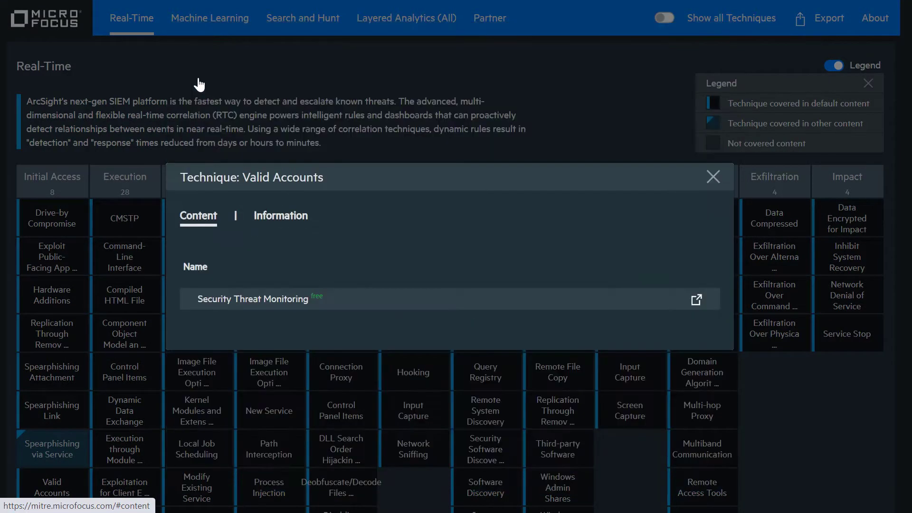
pyautogui.click(696, 302)
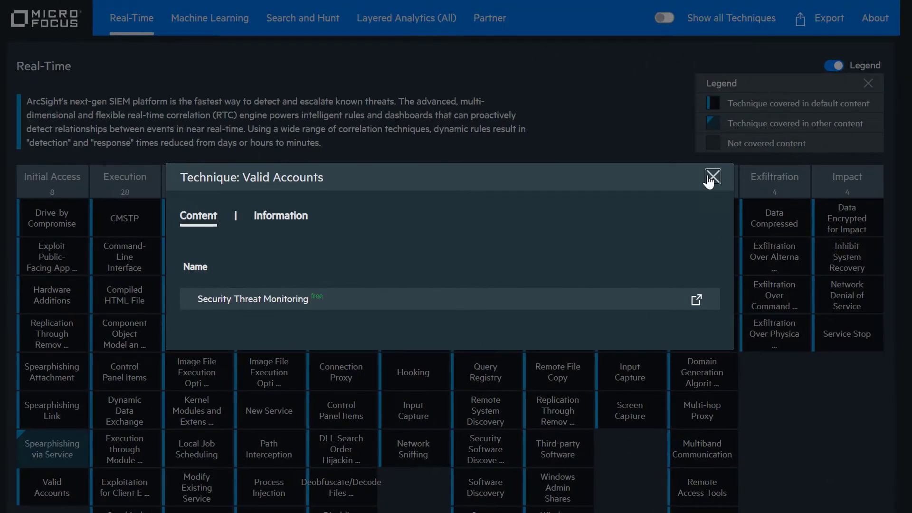
pyautogui.click(708, 179)
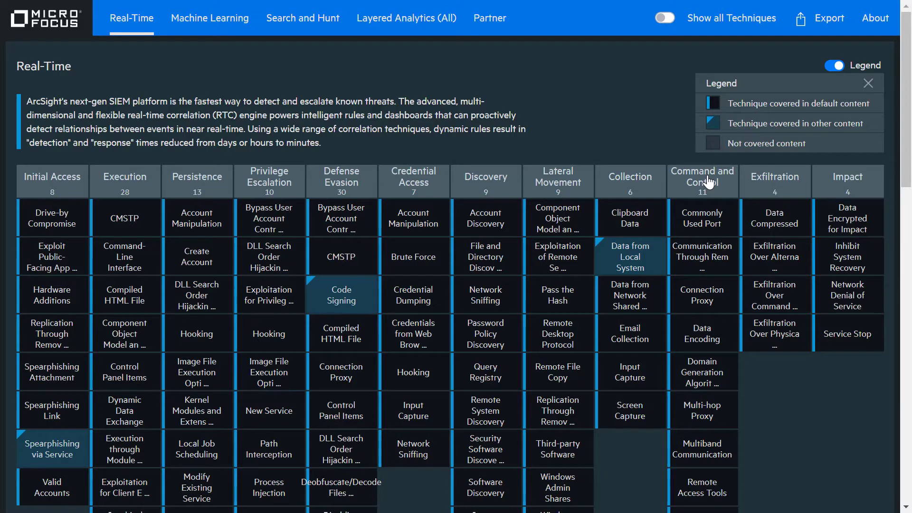
# Export the covered techniques to the Downloads folder as ArcSight_MITRE_Techniques.json and close the export dialog
pyautogui.click(820, 30)
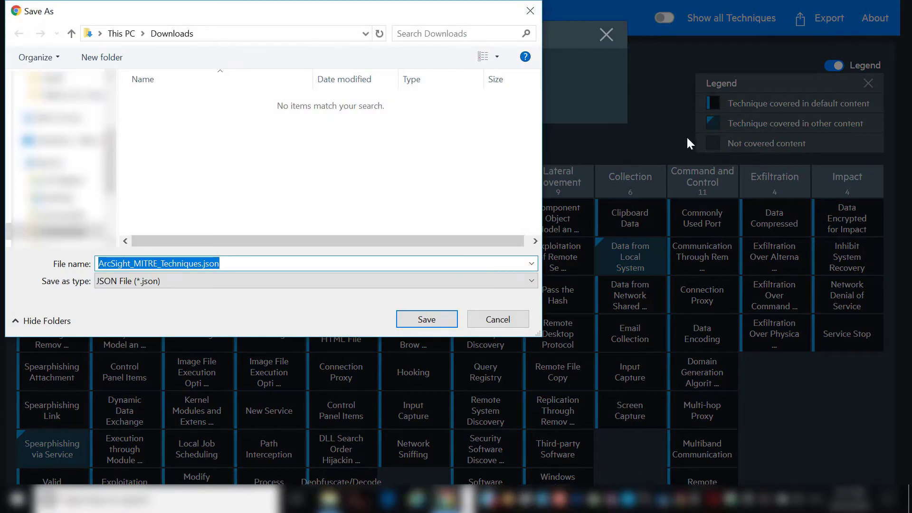
pyautogui.click(434, 322)
pyautogui.press('Escape')
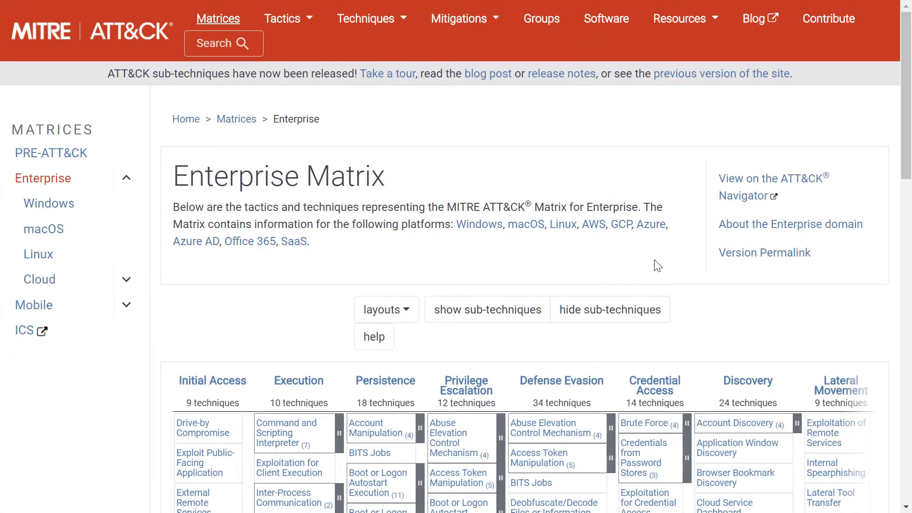
# Open the ATT&CK Navigator from the Enterprise Matrix page and select all techniques used by the threat group APT33
pyautogui.click(744, 195)
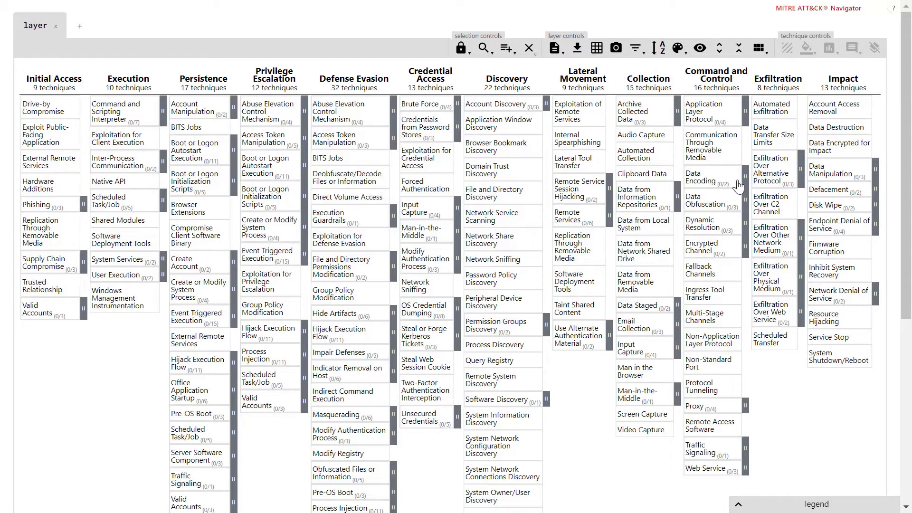
pyautogui.click(508, 49)
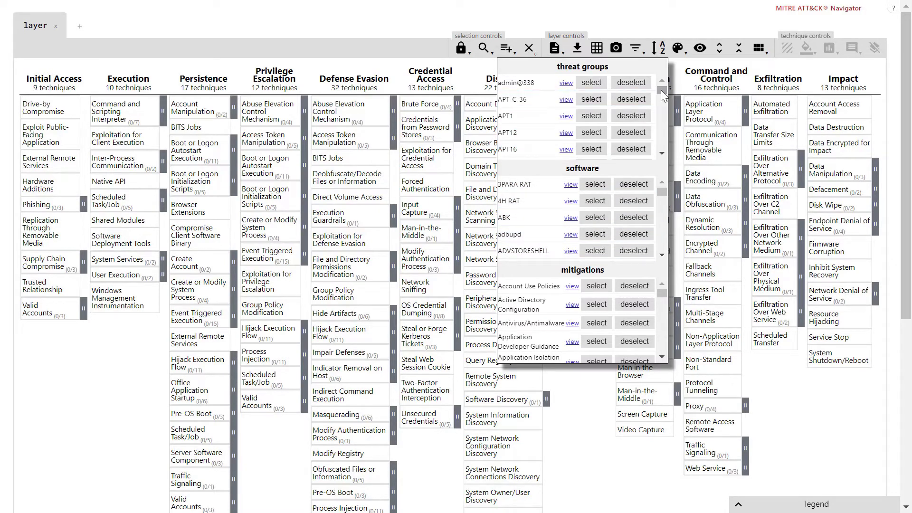
pyautogui.scroll(-3, 565, 107)
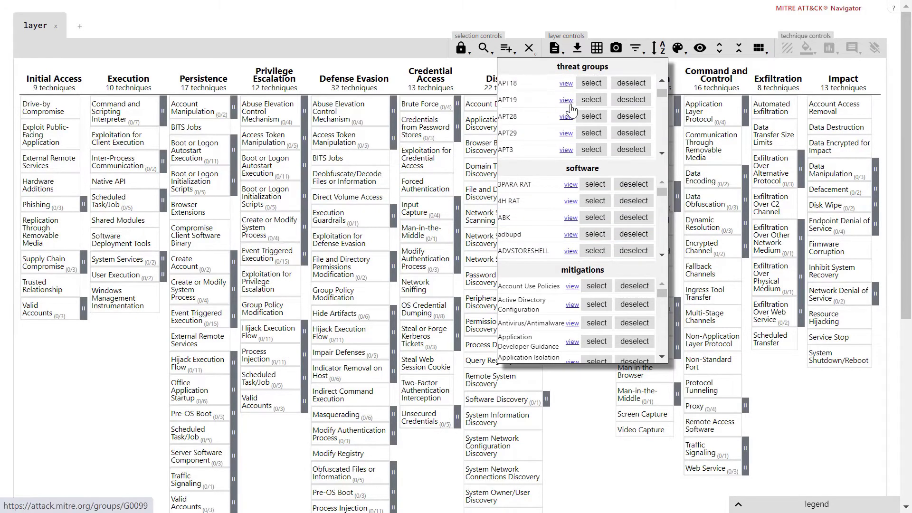
pyautogui.click(662, 153)
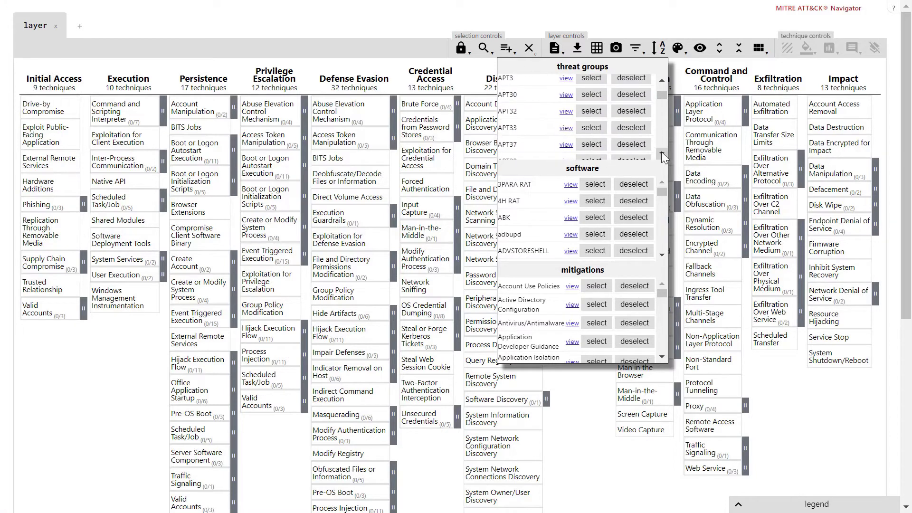
pyautogui.click(597, 137)
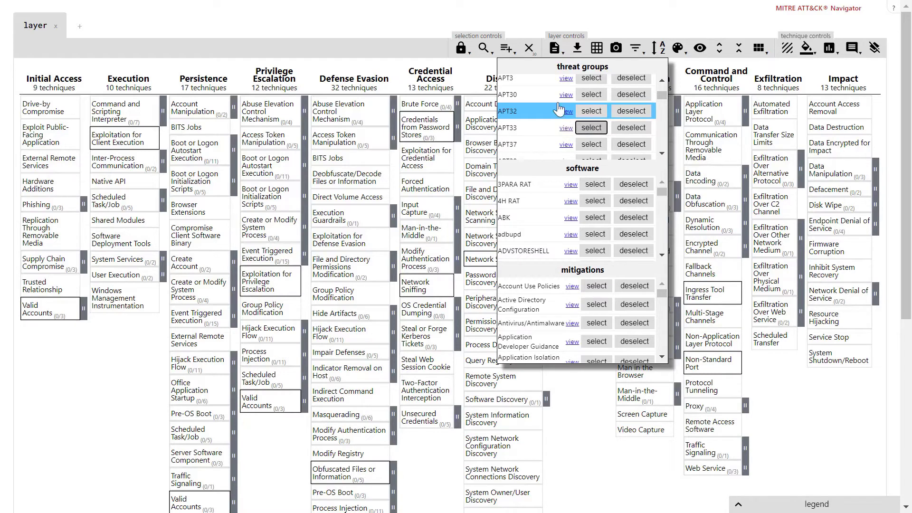
pyautogui.click(511, 55)
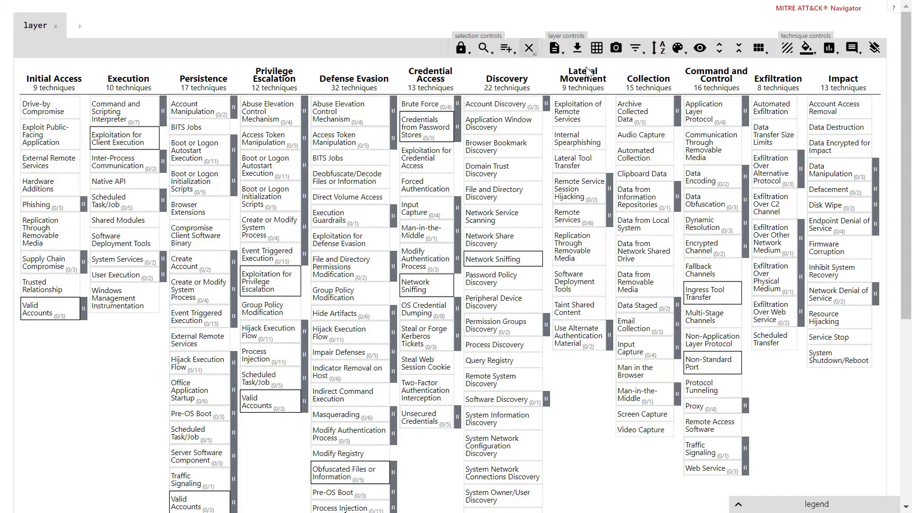
# Assign a score of 50 to the selected APT33 techniques
pyautogui.click(828, 47)
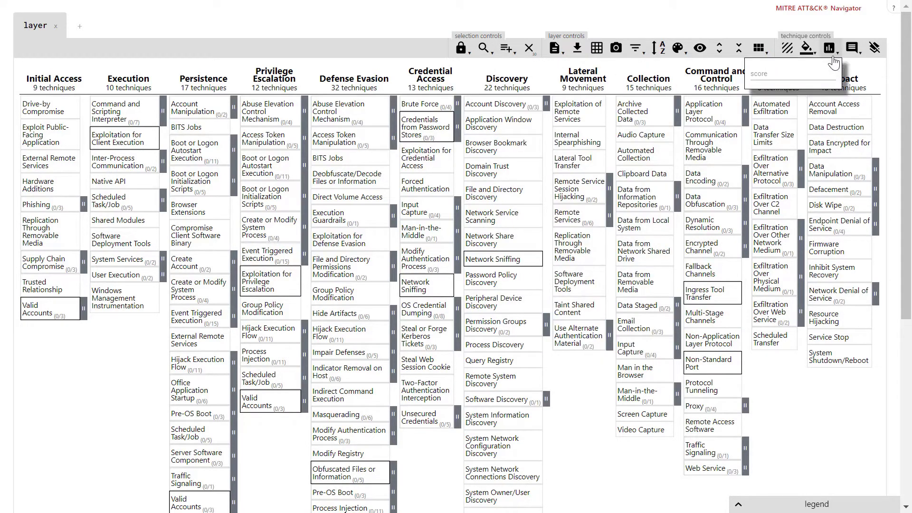
pyautogui.click(774, 72)
pyautogui.write('50')
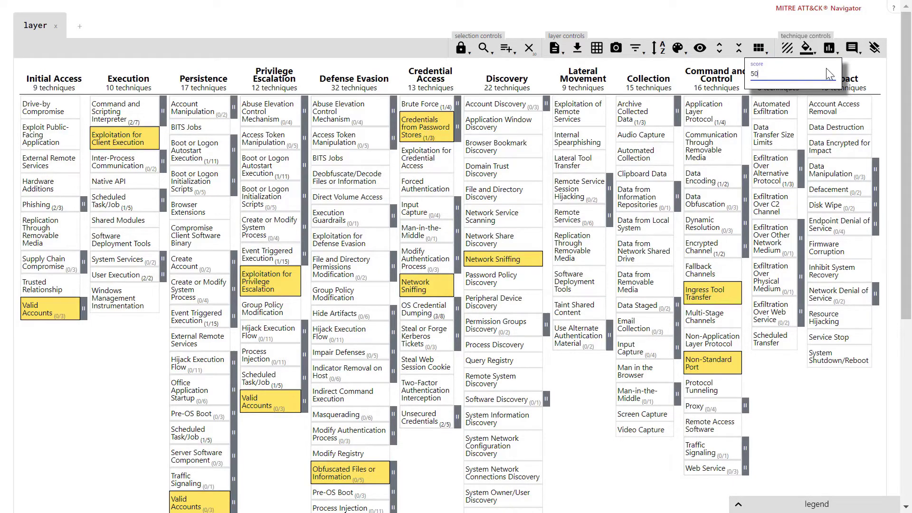
pyautogui.click(828, 48)
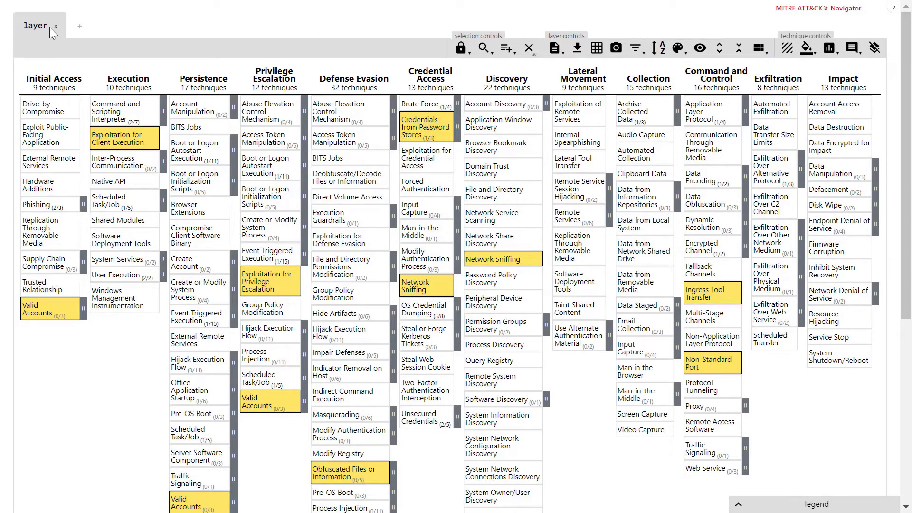
# Rename the layer APT33 and sort its techniques by descending score
pyautogui.hotkey('ctrl', 'a')
pyautogui.write('APT')
pyautogui.press('Return')
pyautogui.click(664, 50)
pyautogui.click(664, 51)
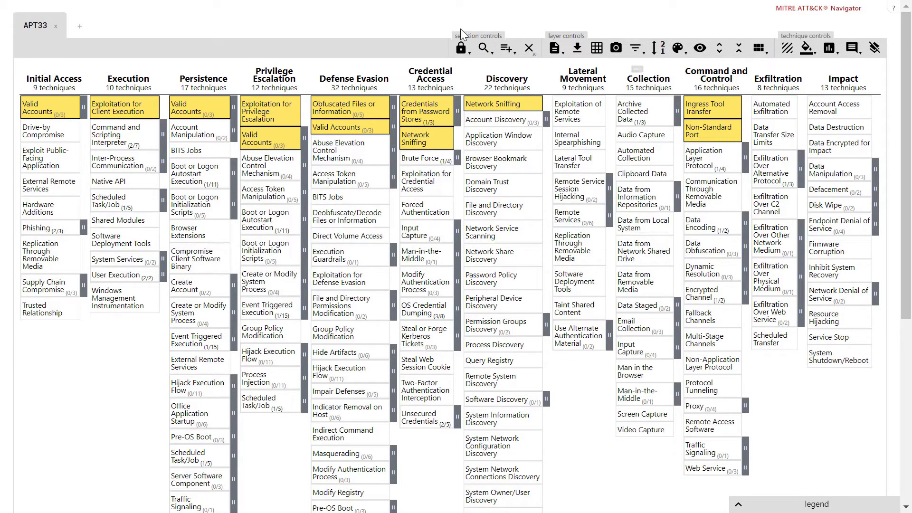
# Add a new tab and load the existing layer file ArcSight_MITRE_Techniques.json from the computer's Downloads folder
pyautogui.click(76, 28)
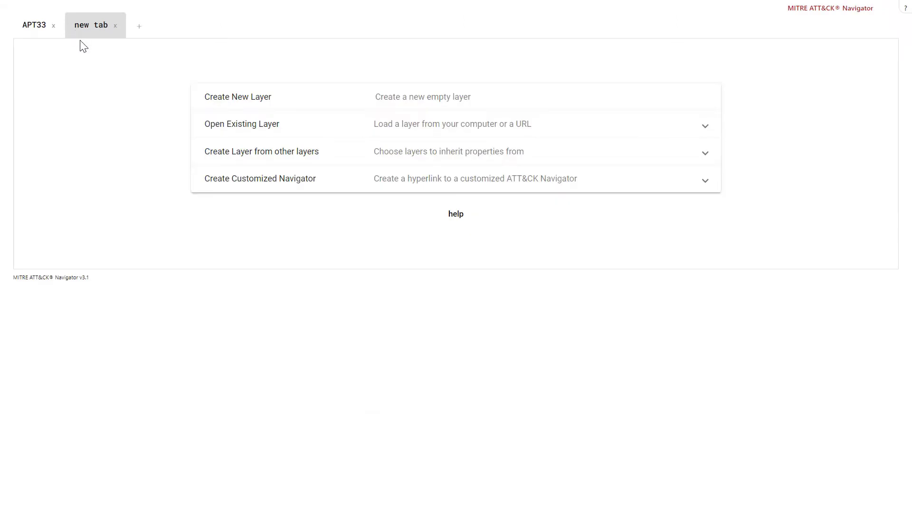
pyautogui.click(231, 124)
pyautogui.click(244, 174)
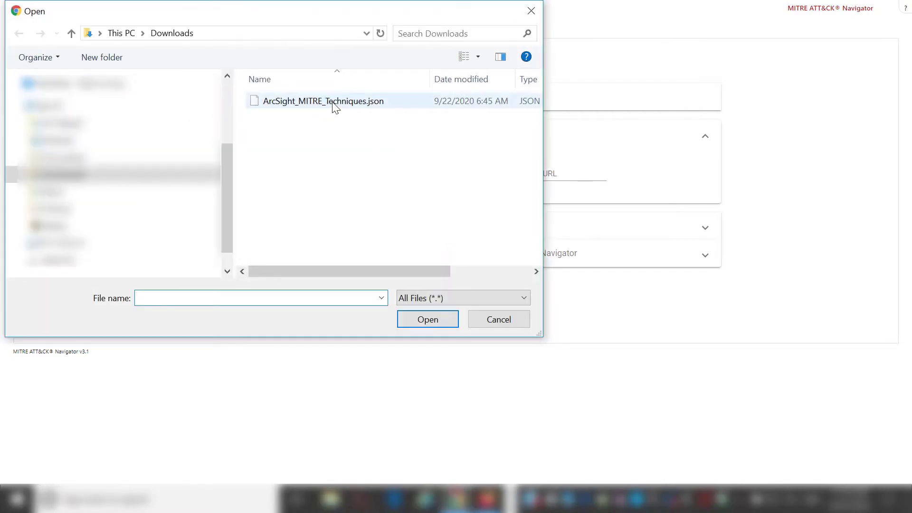
pyautogui.click(334, 101)
pyautogui.click(429, 319)
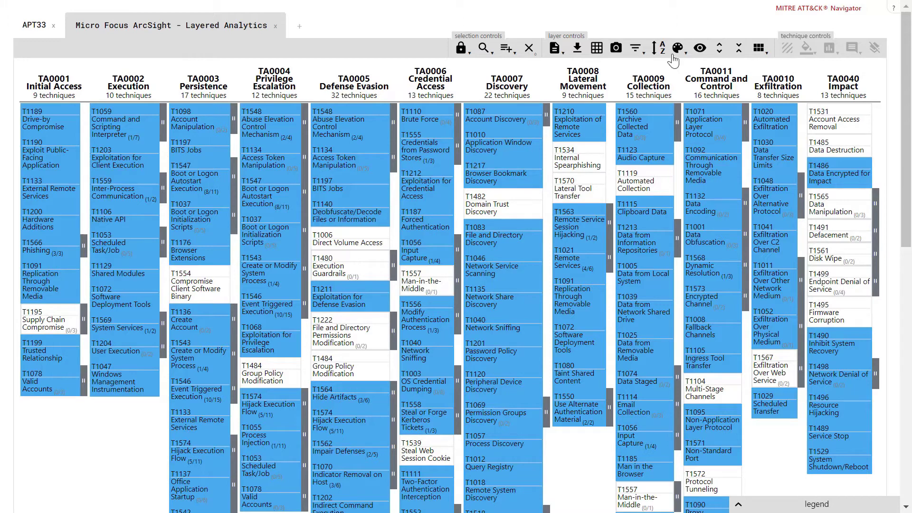
# Sort the techniques in the Micro Focus ArcSight - Layered Analytics layer by descending score
pyautogui.click(663, 51)
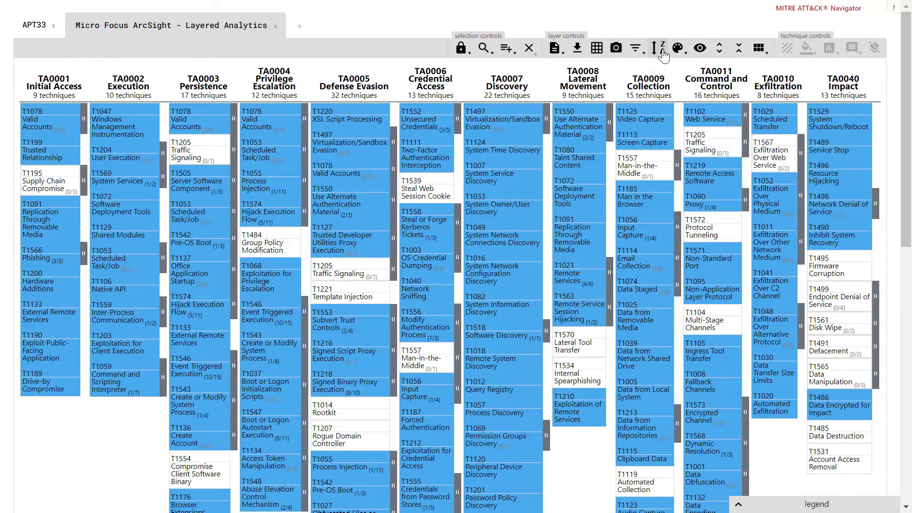
pyautogui.click(663, 51)
pyautogui.click(662, 51)
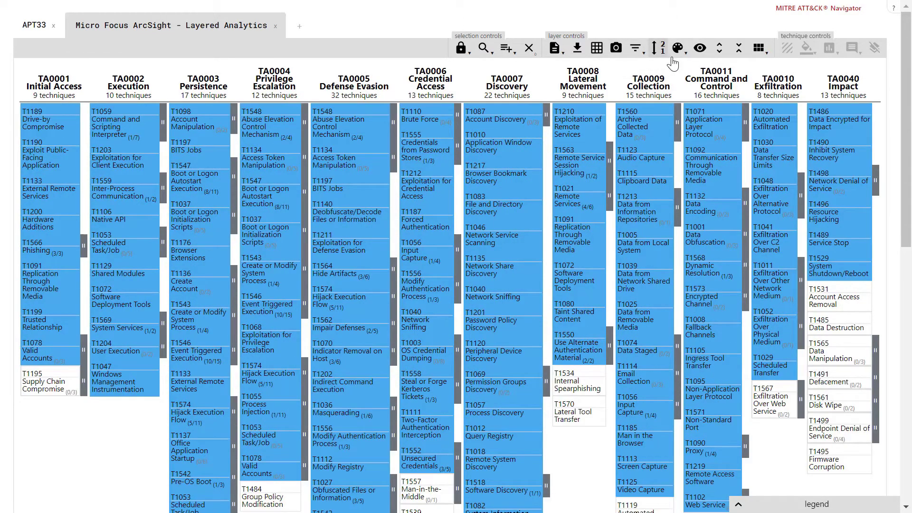
pyautogui.scroll(-3, 888, 190)
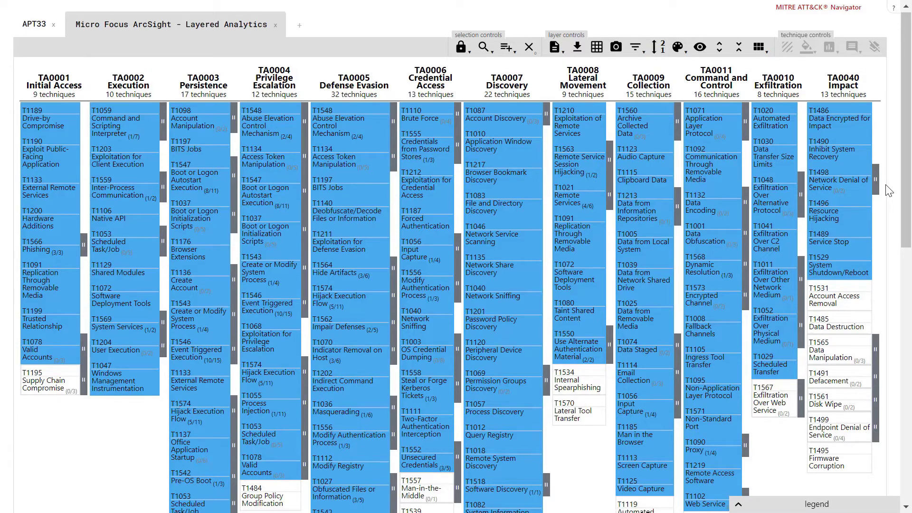
pyautogui.scroll(-3, 889, 190)
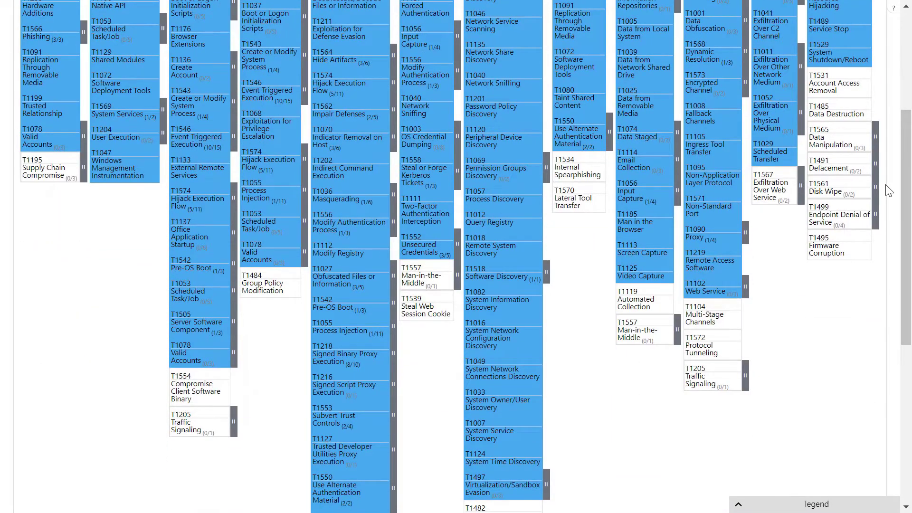
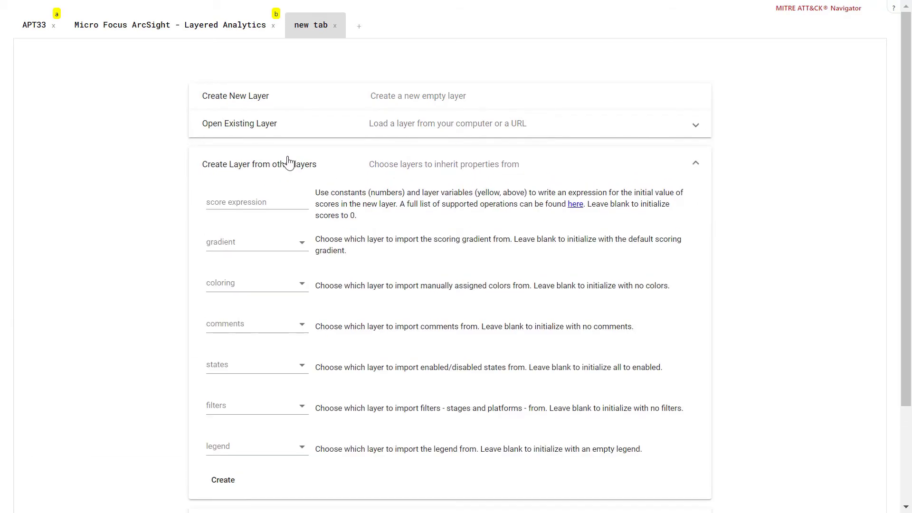
# Create a combined layer from the two existing layers using the score expression a + b
pyautogui.click(264, 202)
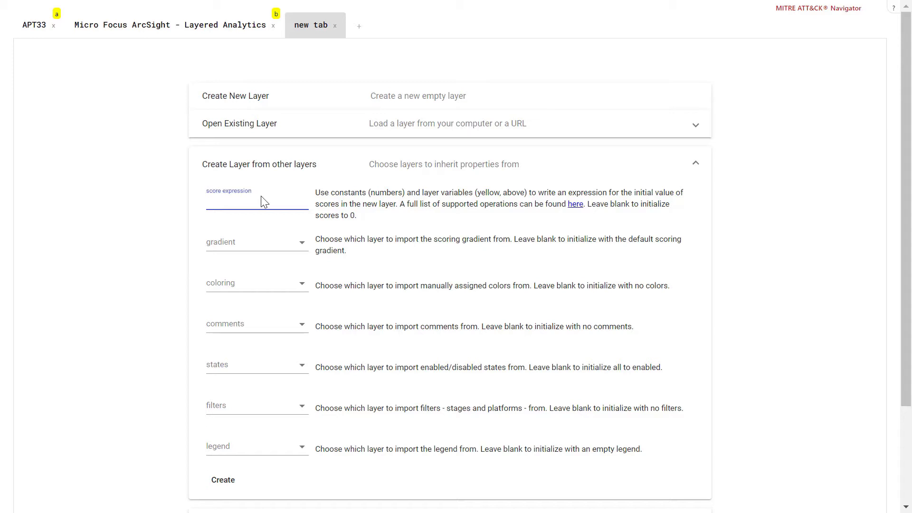
pyautogui.write('a + b')
pyautogui.click(220, 483)
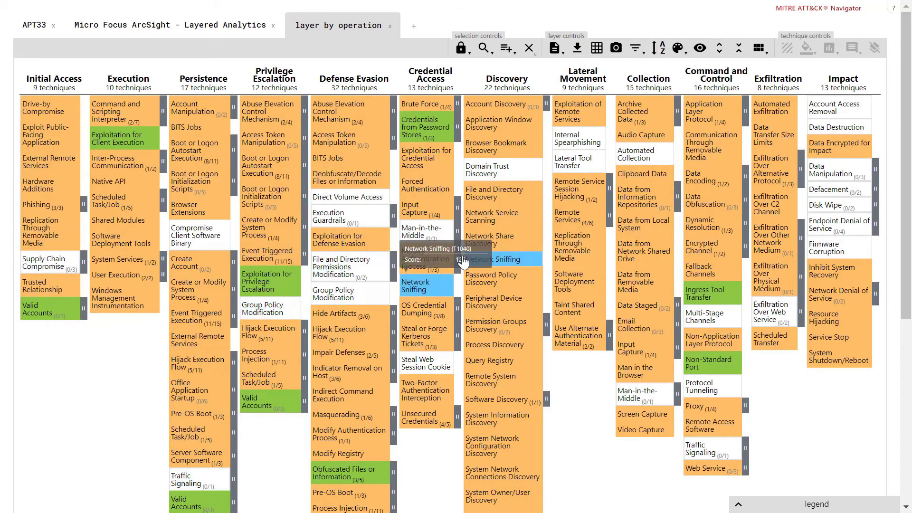
# Sort the combined layer's techniques by descending score
pyautogui.click(658, 53)
pyautogui.click(658, 53)
pyautogui.click(658, 53)
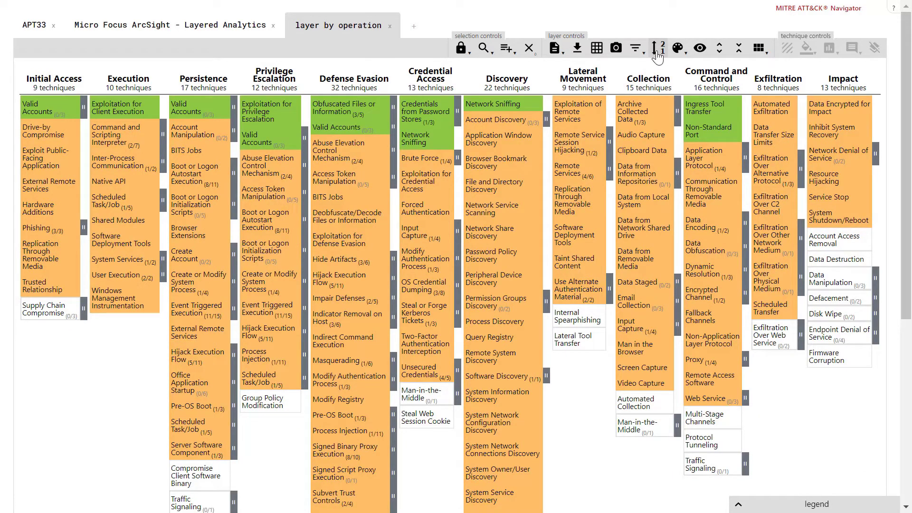
# Rename the combined layer as Micro Focus ArcSight - Coverage of APT33
pyautogui.click(321, 27)
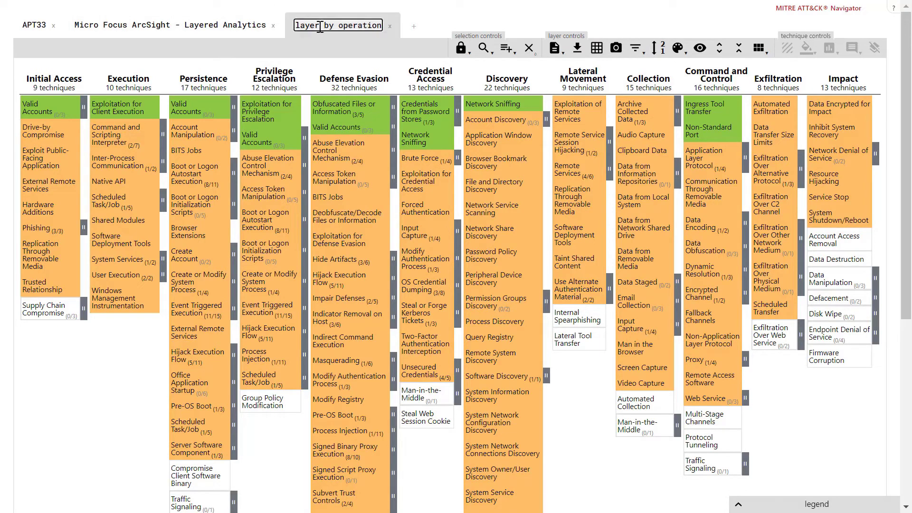
pyautogui.hotkey('ctrl', 'a')
pyautogui.write('Micro Focus ArcSight - Coverage of APT33')
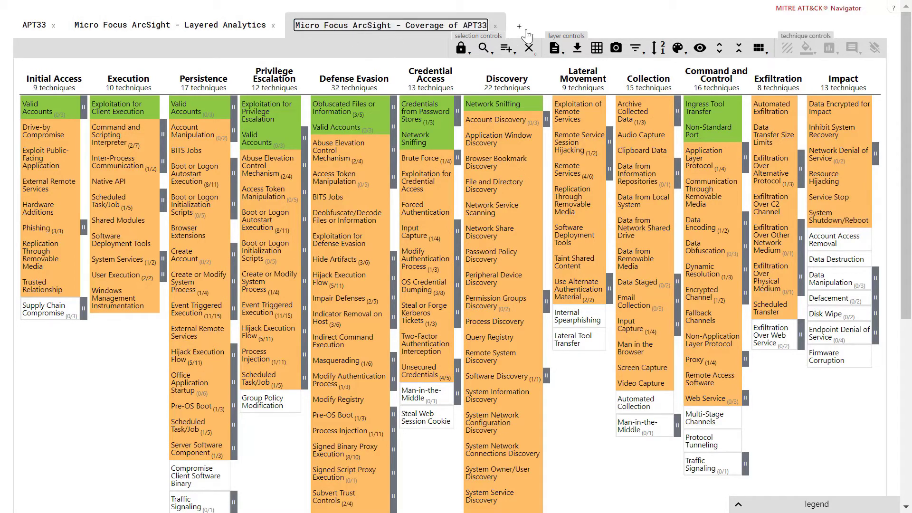
pyautogui.click(587, 27)
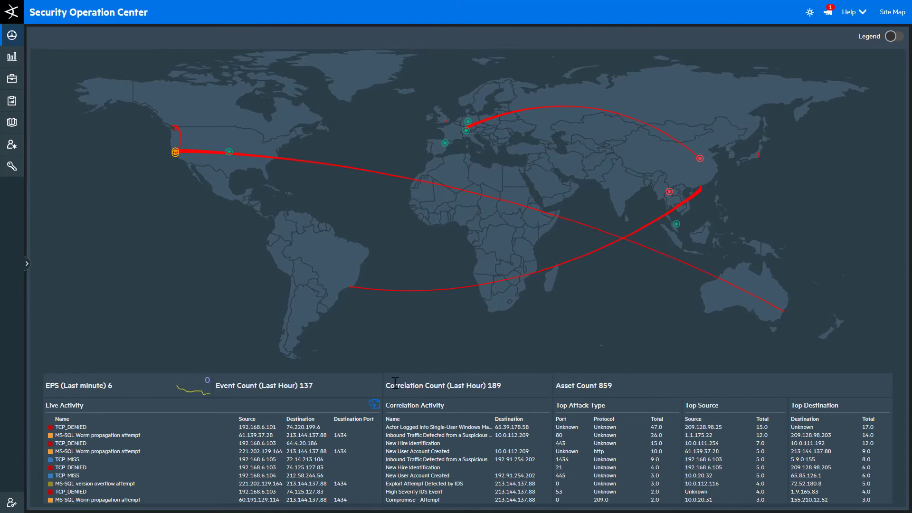
# Switch to ArcSight Command Center and open the MITRE Activity dashboard to examine the detected tactics and techniques graph
pyautogui.click(27, 263)
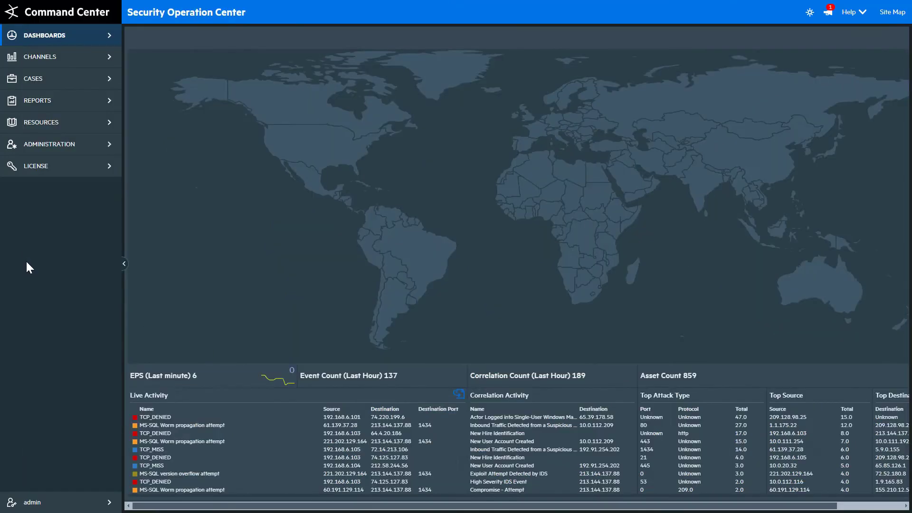
pyautogui.click(71, 36)
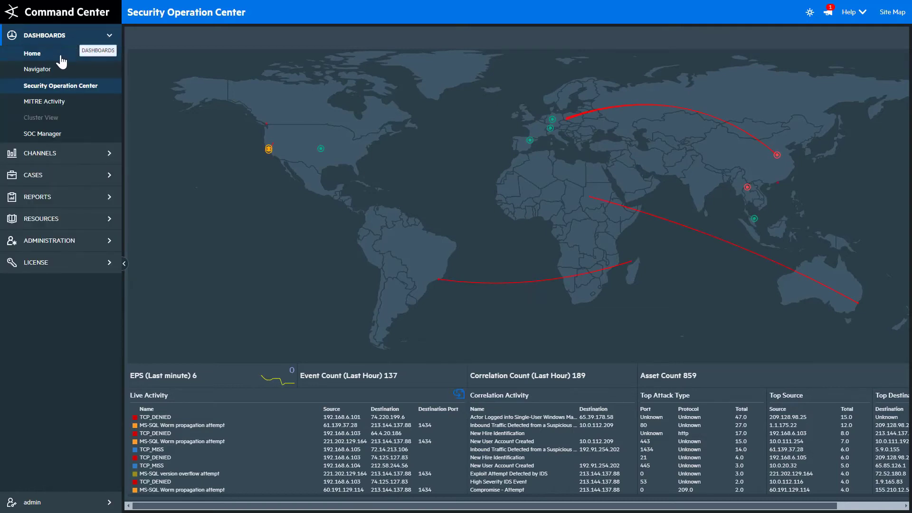
pyautogui.doubleClick(45, 101)
pyautogui.click(123, 263)
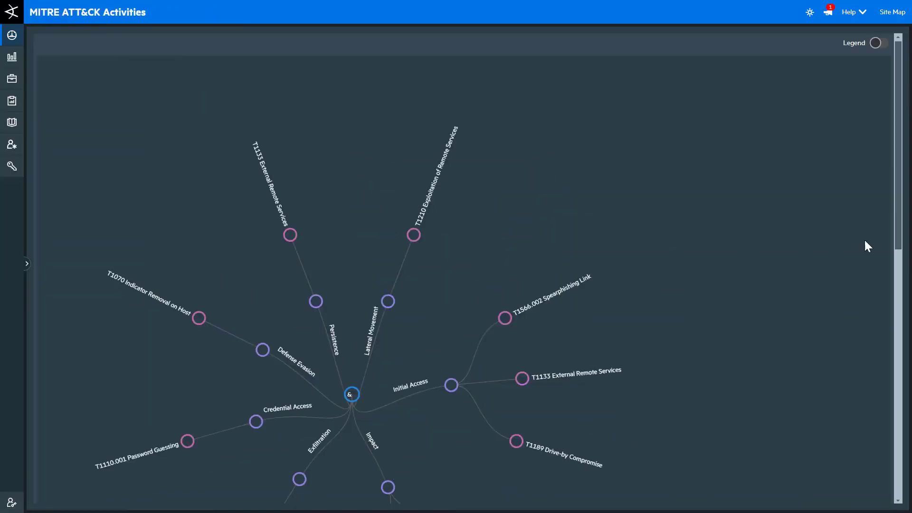
pyautogui.moveTo(896, 215); pyautogui.dragTo(896, 258)
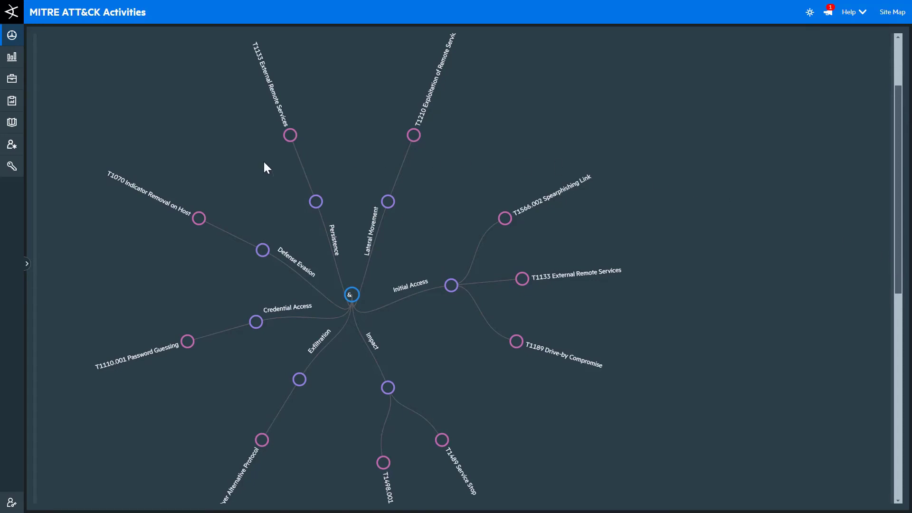
# Open the dashboard Navigator and examine the MITRE ATT&CK Overview's latest events and its breakdowns by tactic and ID
pyautogui.click(27, 264)
pyautogui.click(46, 41)
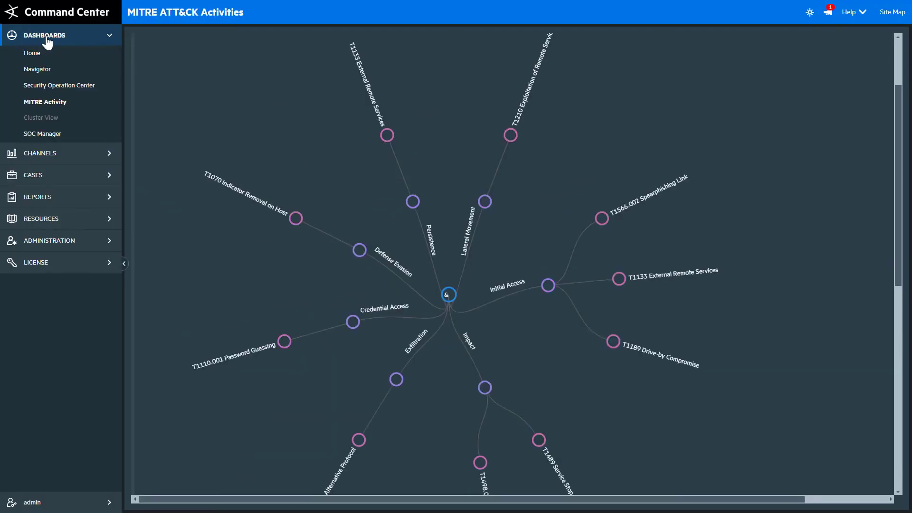
pyautogui.click(45, 72)
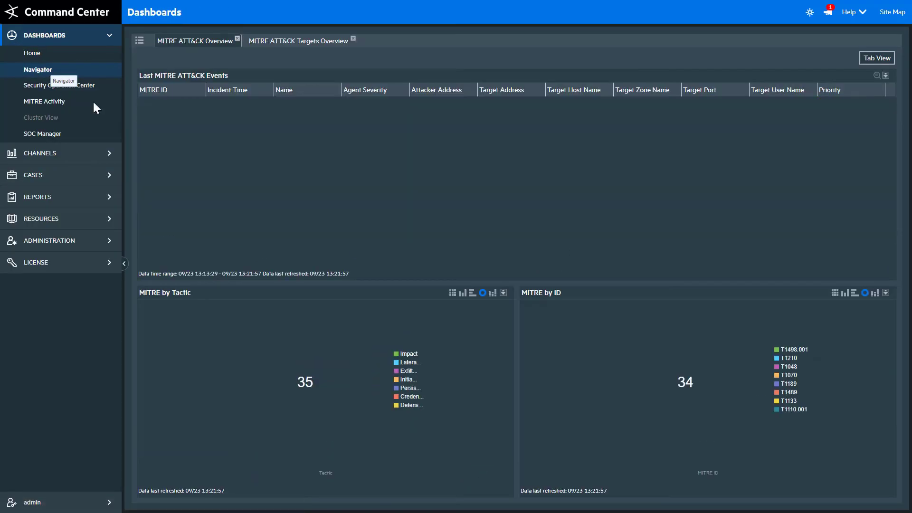
pyautogui.click(123, 264)
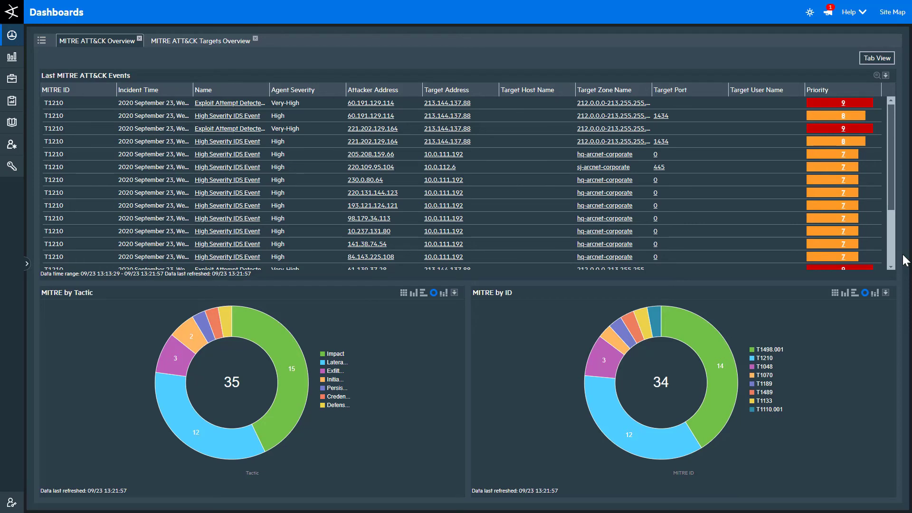
# Open the MITRE ATT&CK Targets Overview and select technique T1048 in the MITRE Attackers and Targets Relations graph
pyautogui.click(197, 42)
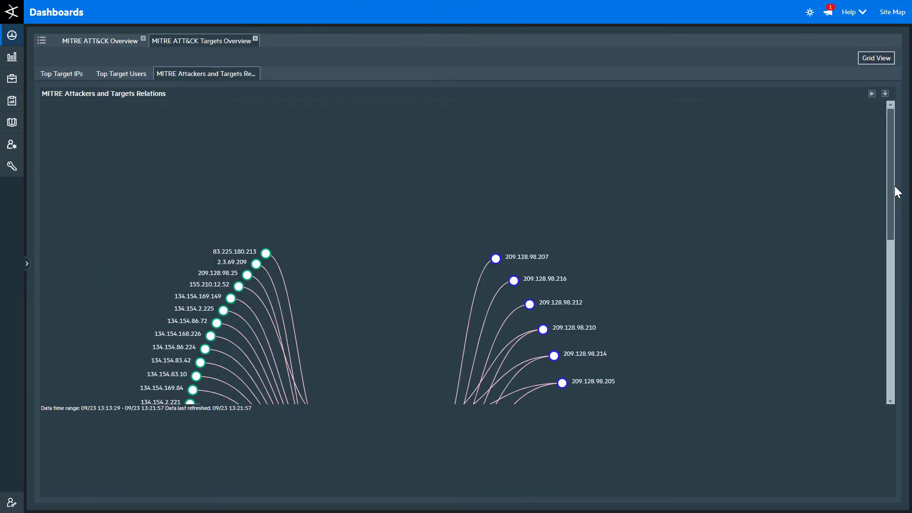
pyautogui.moveTo(893, 187); pyautogui.dragTo(876, 264)
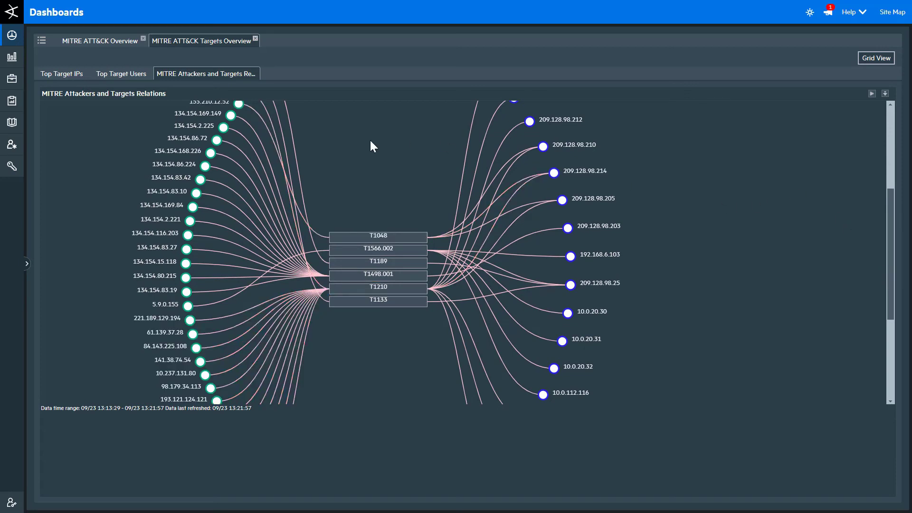
pyautogui.click(374, 236)
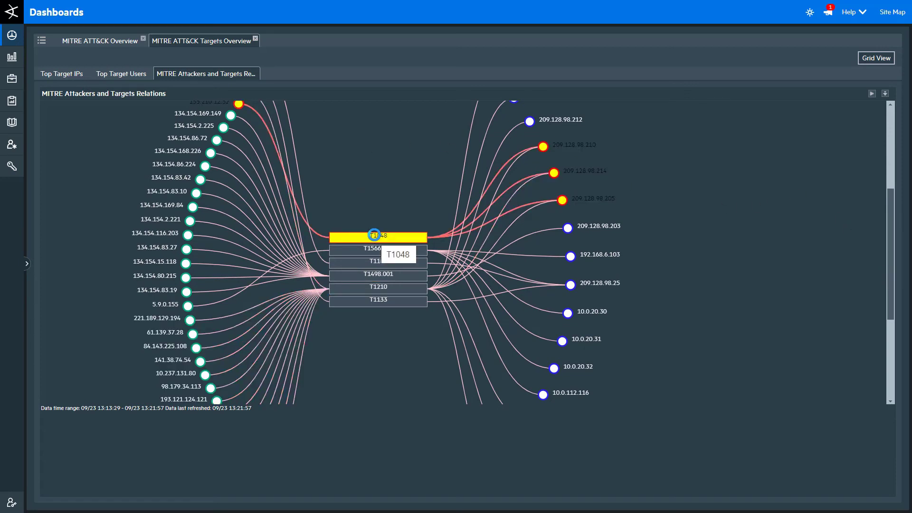